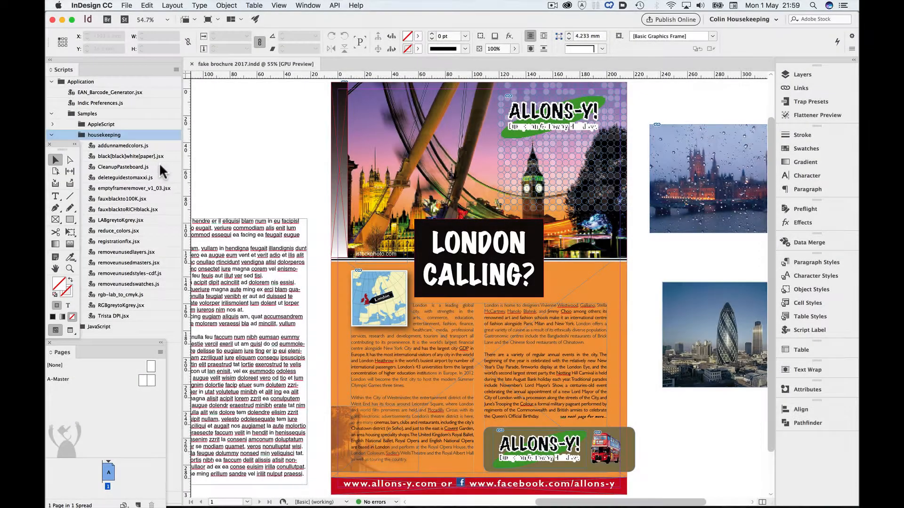
# Run the CleanupPasteboard.js script to remove objects outside the bleed while preserving threaded text frames
pyautogui.click(160, 165)
pyautogui.rightClick(162, 163)
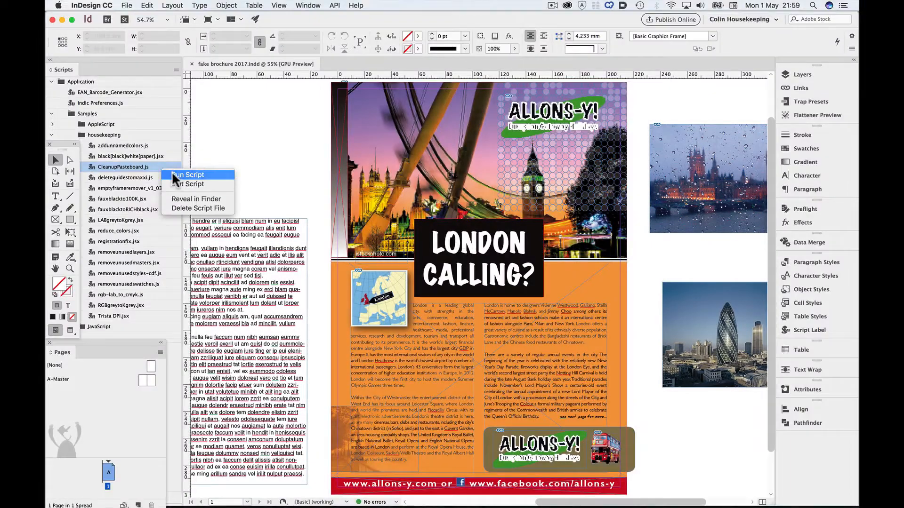
pyautogui.click(175, 170)
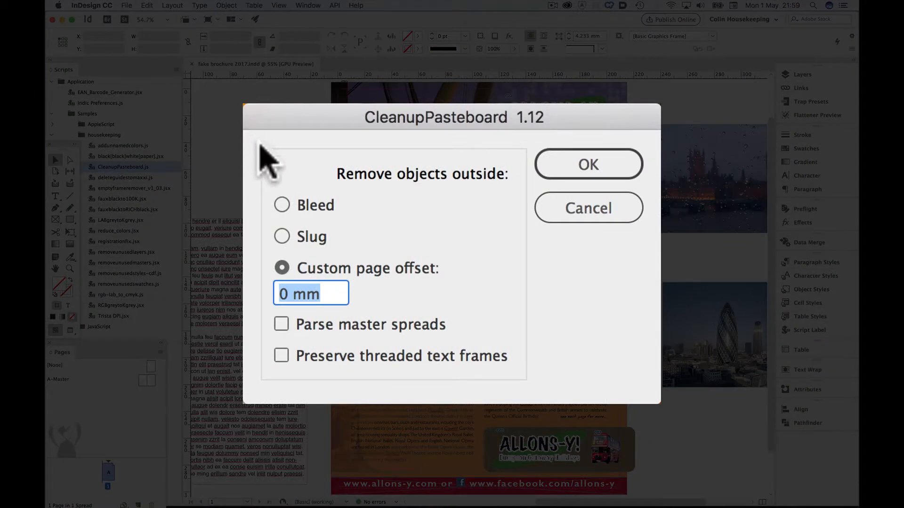
pyautogui.click(284, 204)
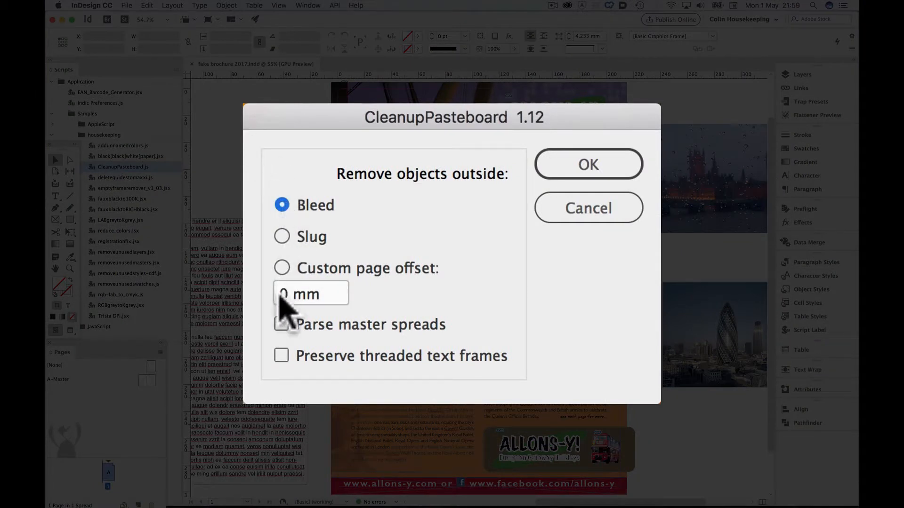
pyautogui.click(283, 356)
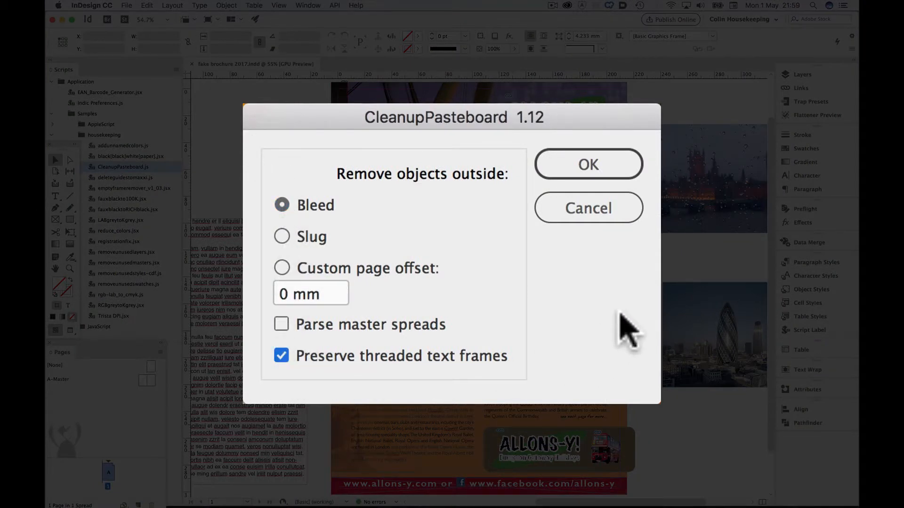
pyautogui.click(594, 165)
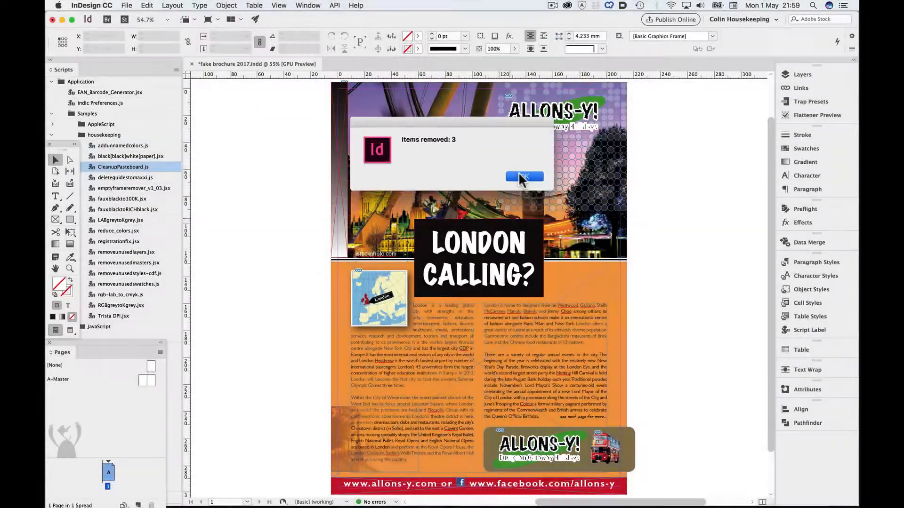
pyautogui.click(520, 178)
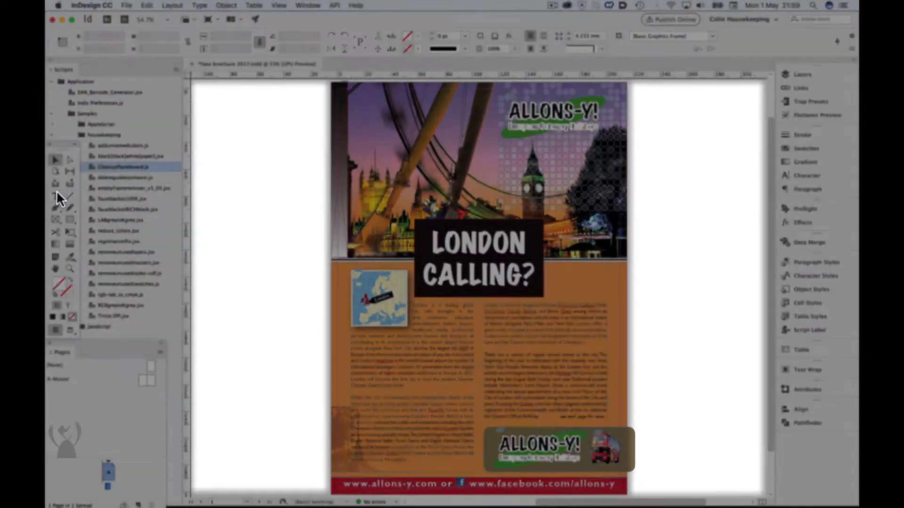
# Draw a text frame about 70 by 54 mm on the empty pasteboard beside the page containing "These are the notes for the next operator"
pyautogui.click(56, 196)
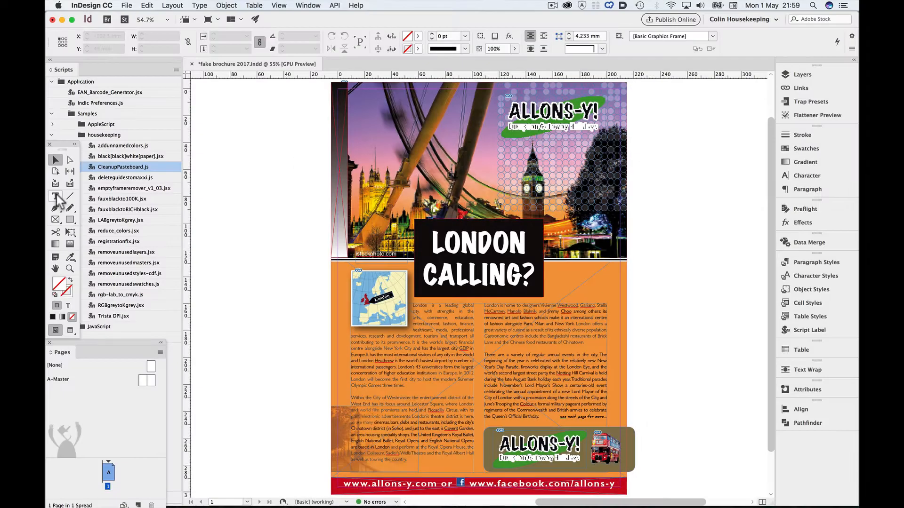
pyautogui.moveTo(210, 115); pyautogui.dragTo(304, 186)
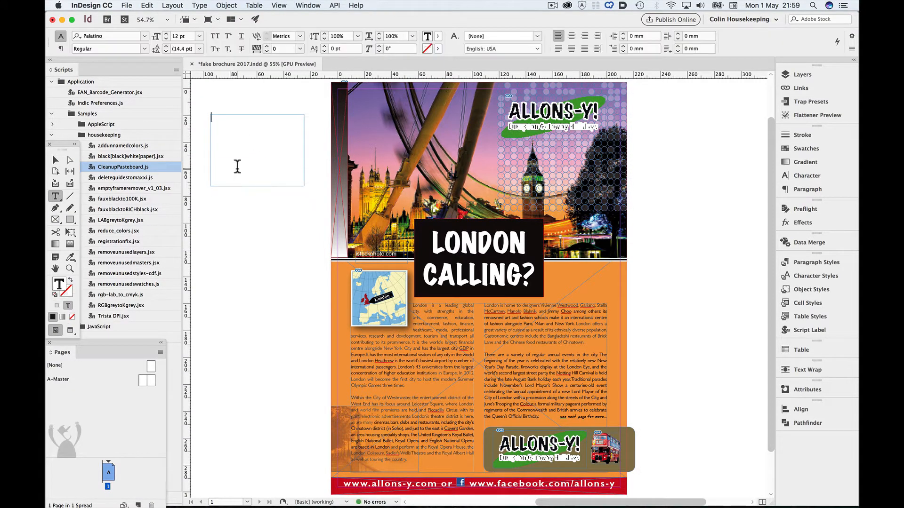
pyautogui.write('These are the notes for the next operator')
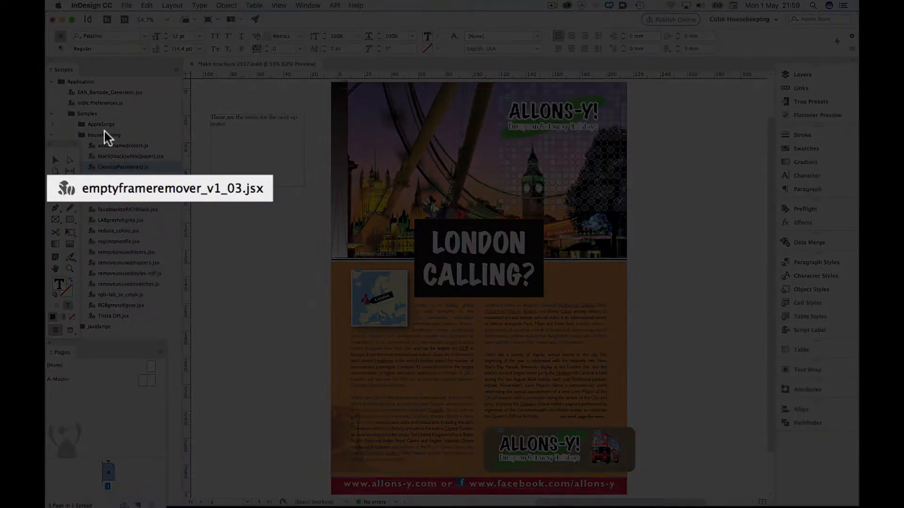
# Run the emptyframeremover_v1_03.jsx script to remove empty frames from the brochure
pyautogui.click(55, 161)
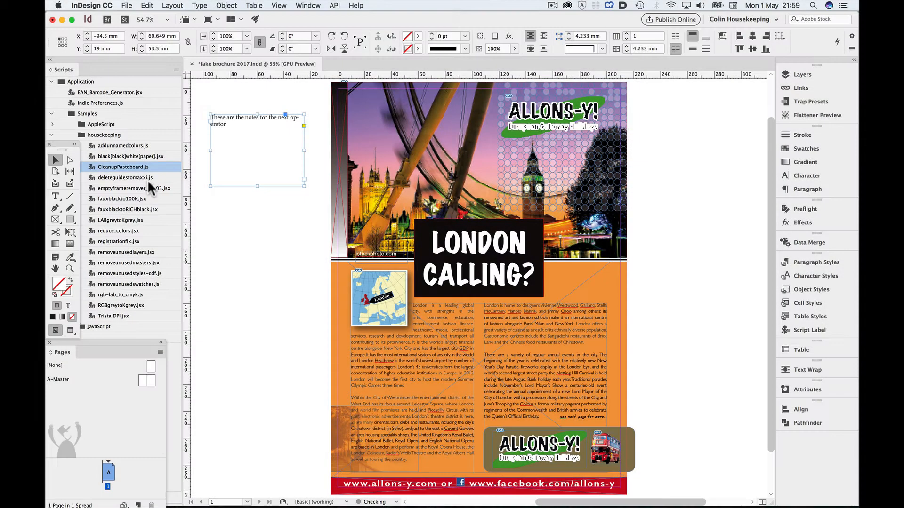
pyautogui.click(148, 186)
pyautogui.rightClick(159, 187)
pyautogui.click(177, 194)
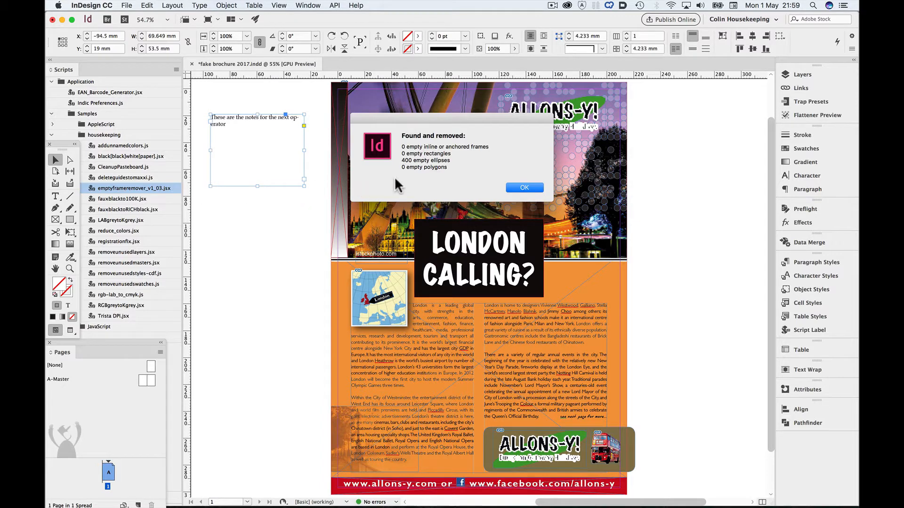
pyautogui.click(522, 186)
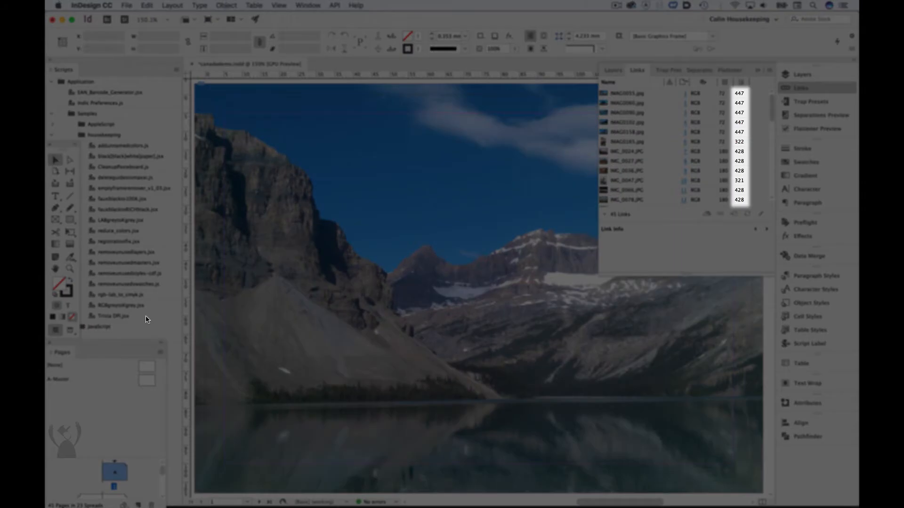
# Run Trista DPI.jsx on the active document, downsampling the listed images to 300 dpi with Bicubic, saving as PSD and backing up the originals
pyautogui.click(146, 318)
pyautogui.rightClick(159, 317)
pyautogui.click(193, 322)
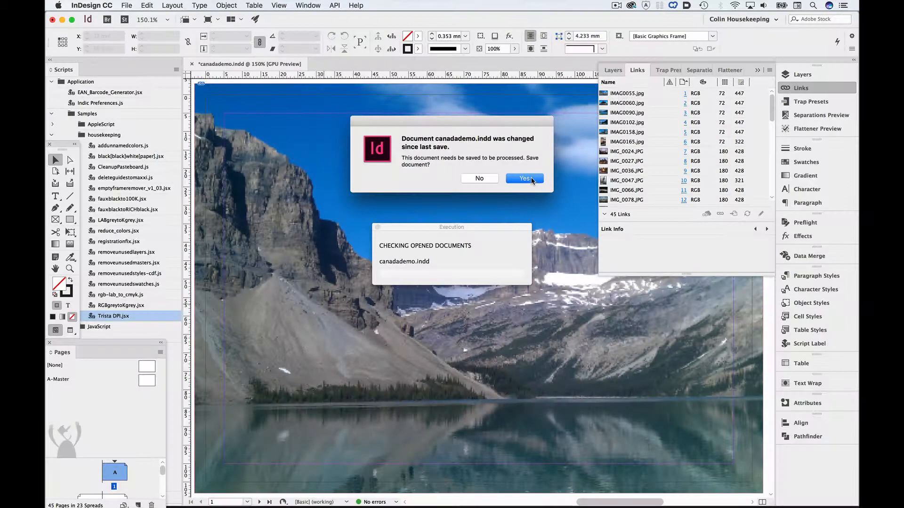
pyautogui.click(531, 180)
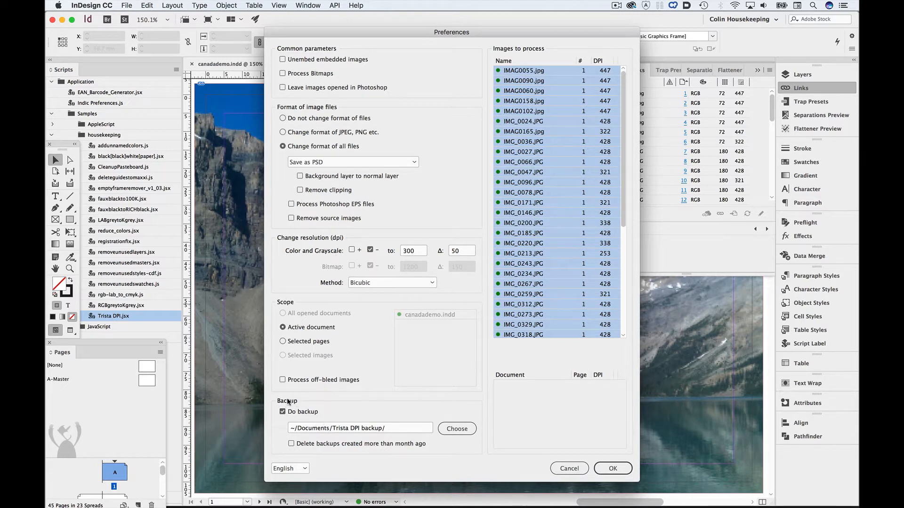
pyautogui.click(613, 468)
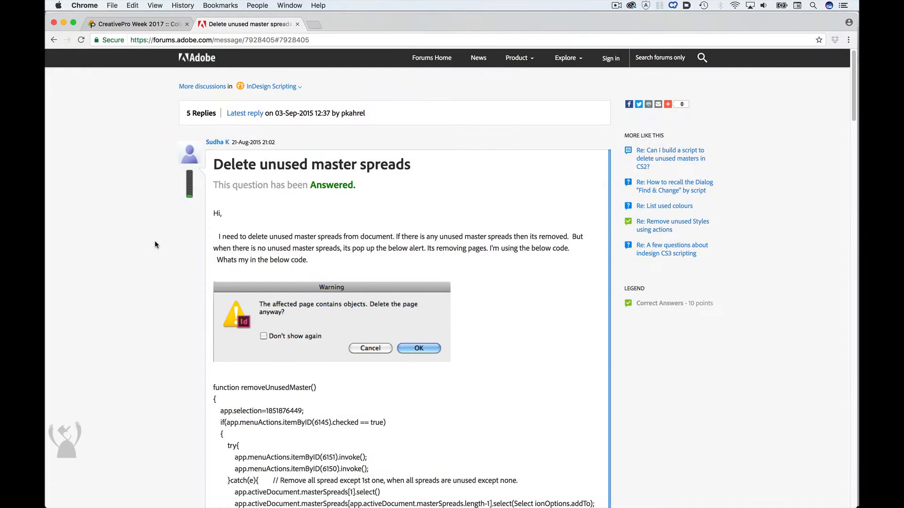
# In Chrome, copy the complete revised script code from the last reply of the "Delete unused master spreads" forum thread
pyautogui.scroll(-5, 156, 242)
pyautogui.scroll(-15, 155, 241)
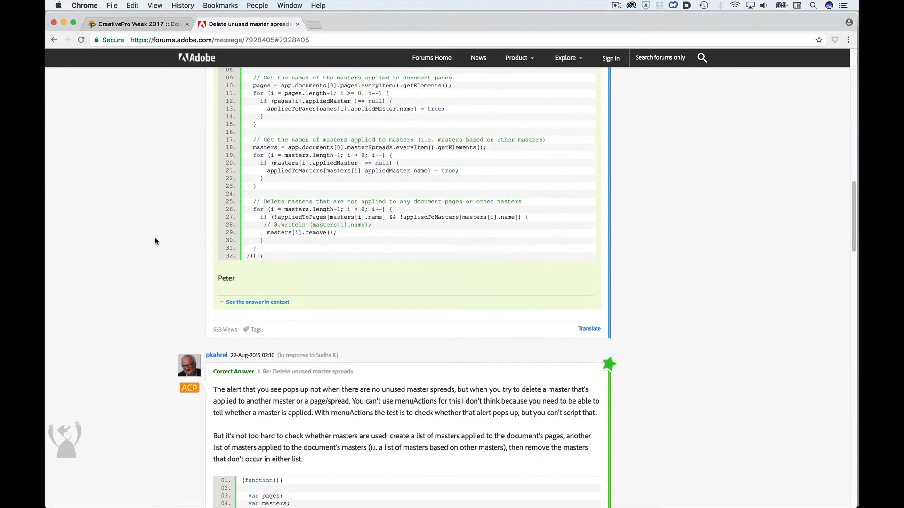
pyautogui.scroll(-20, 149, 200)
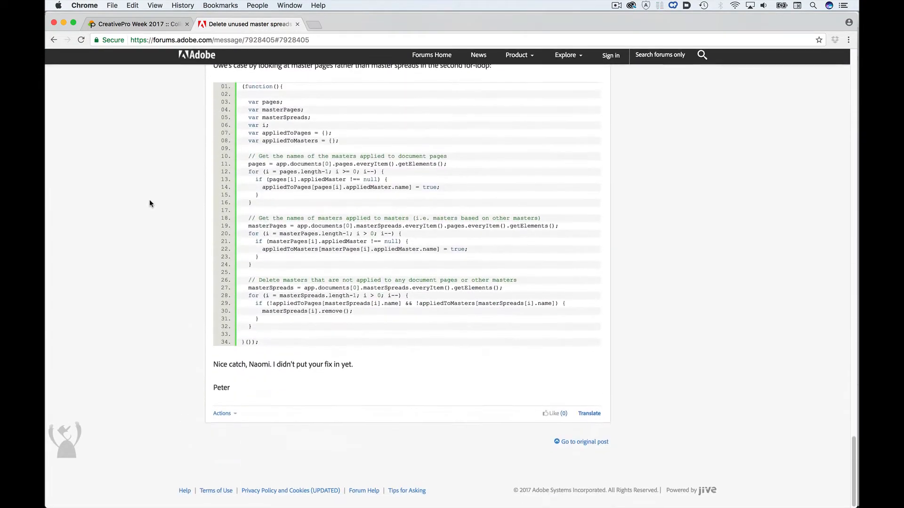
pyautogui.scroll(2, 150, 203)
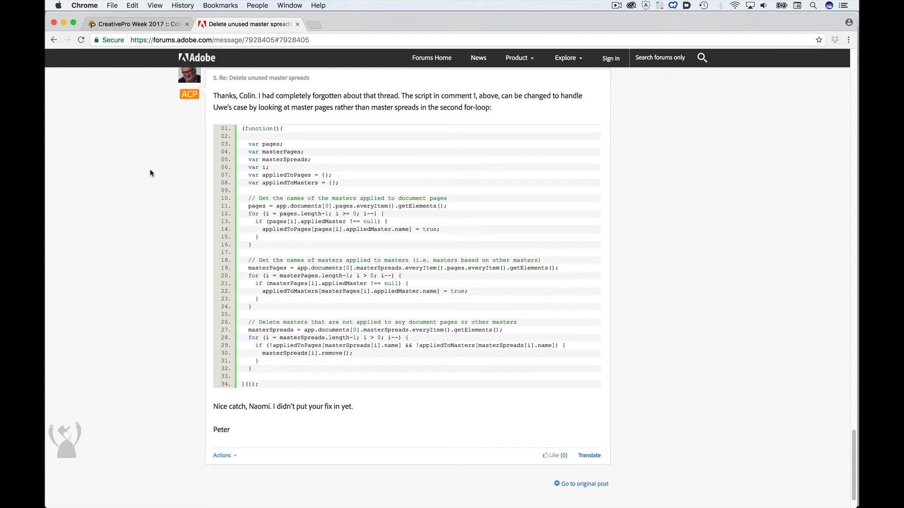
pyautogui.scroll(1, 150, 170)
pyautogui.moveTo(245, 147); pyautogui.dragTo(267, 401)
pyautogui.press('super+c')
# Switch to TextWrangler and paste the copied script code into a new document
pyautogui.press('super+Tab')
pyautogui.press('super+Tab')
pyautogui.press('super+Tab')
pyautogui.press('super+Tab')
pyautogui.press('super+n')
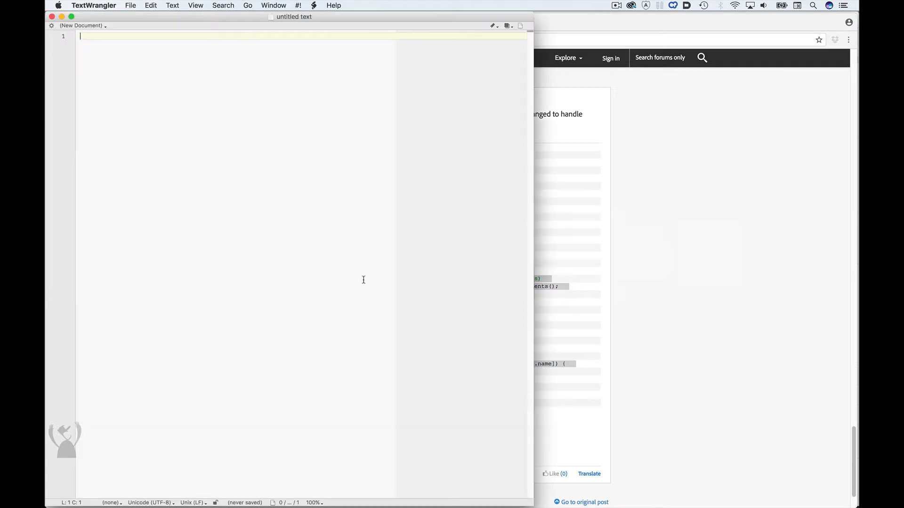
pyautogui.press('super+v')
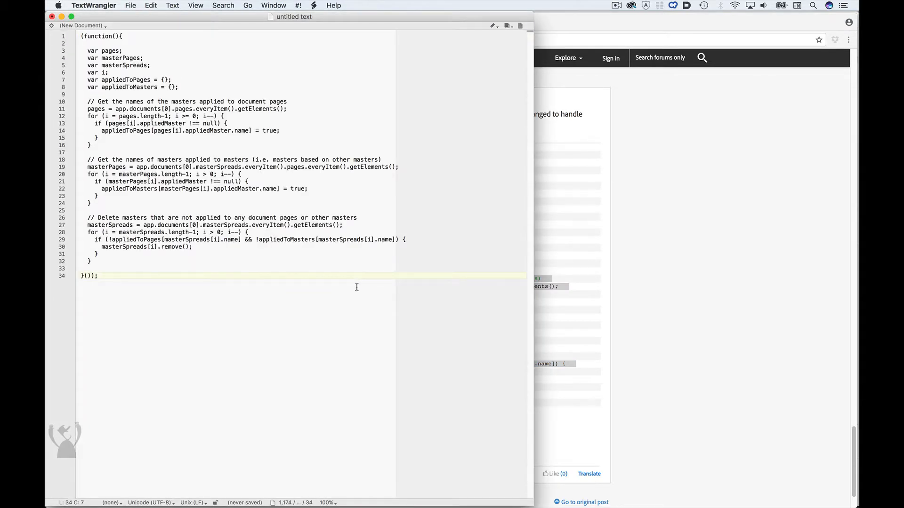
# Save the pasted code to the Desktop as script.jsx and hide TextWrangler
pyautogui.press('super+s')
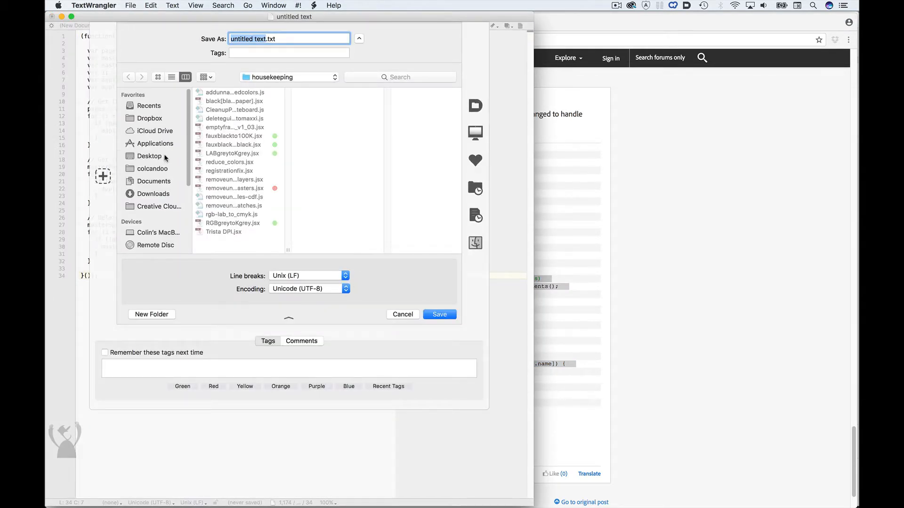
pyautogui.click(149, 156)
pyautogui.write('script')
pyautogui.press('End')
pyautogui.press('BackSpace')
pyautogui.press('BackSpace')
pyautogui.press('BackSpace')
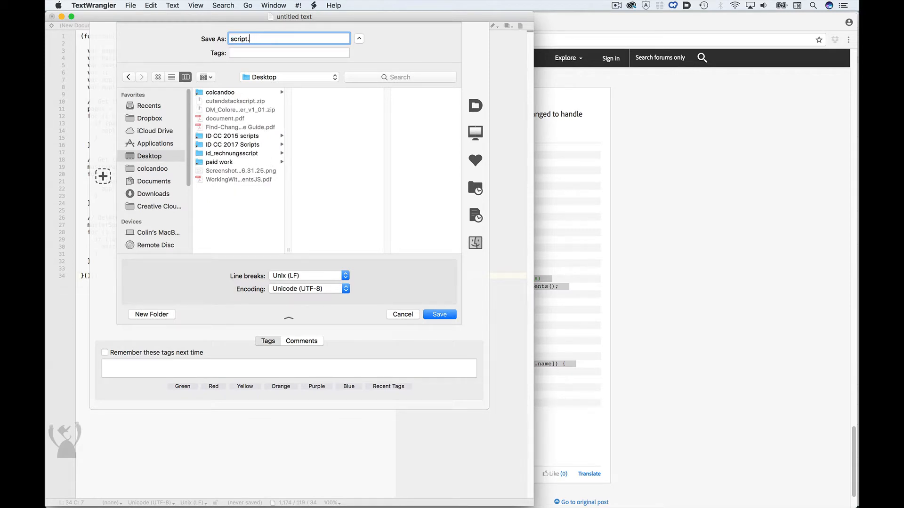
pyautogui.write('jsx')
pyautogui.click(441, 315)
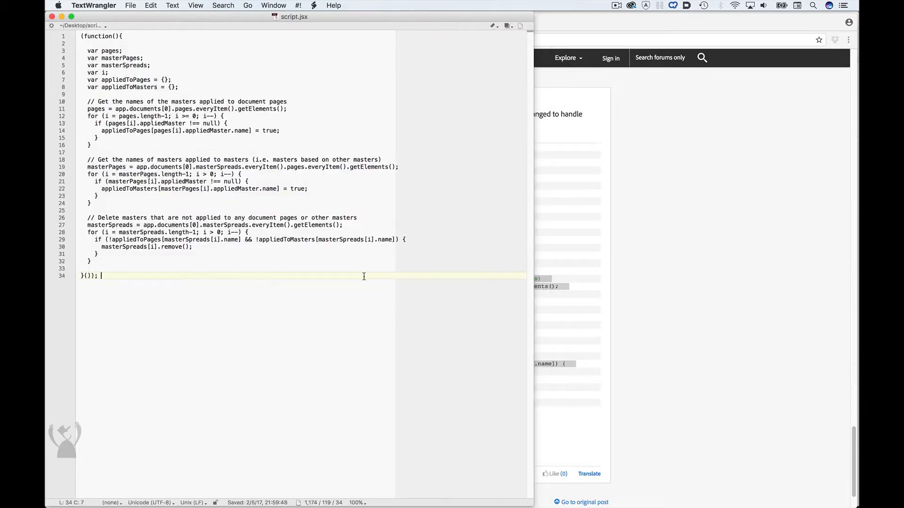
pyautogui.press('super+h')
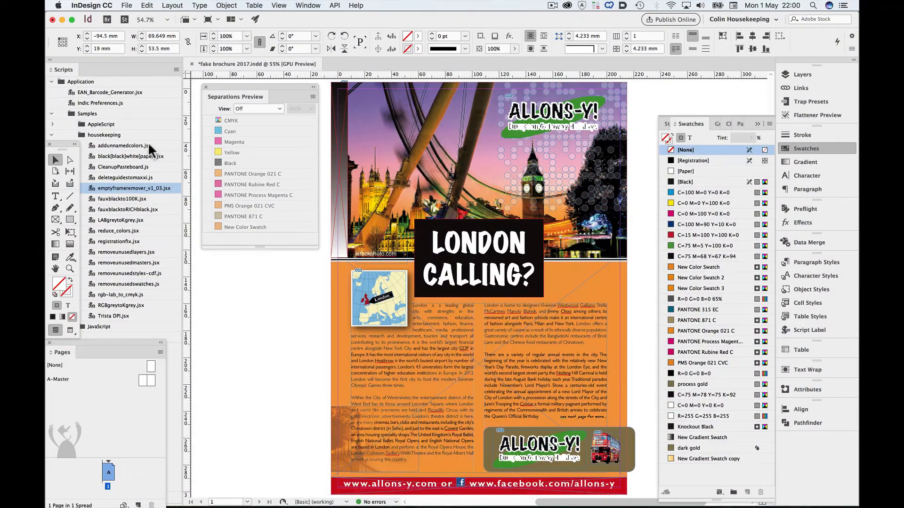
# Run the addunnamedcolors.js script in InDesign to add the brochure's unnamed colours to the swatches
pyautogui.click(149, 145)
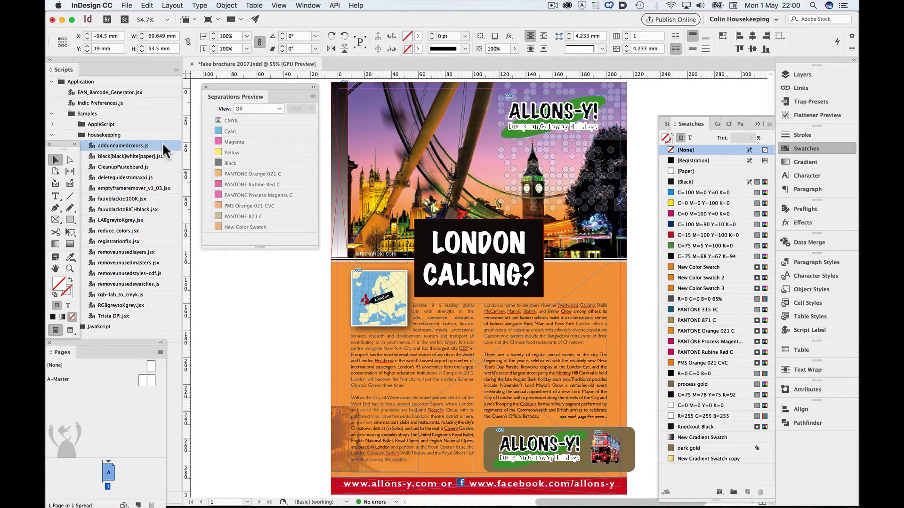
pyautogui.rightClick(159, 145)
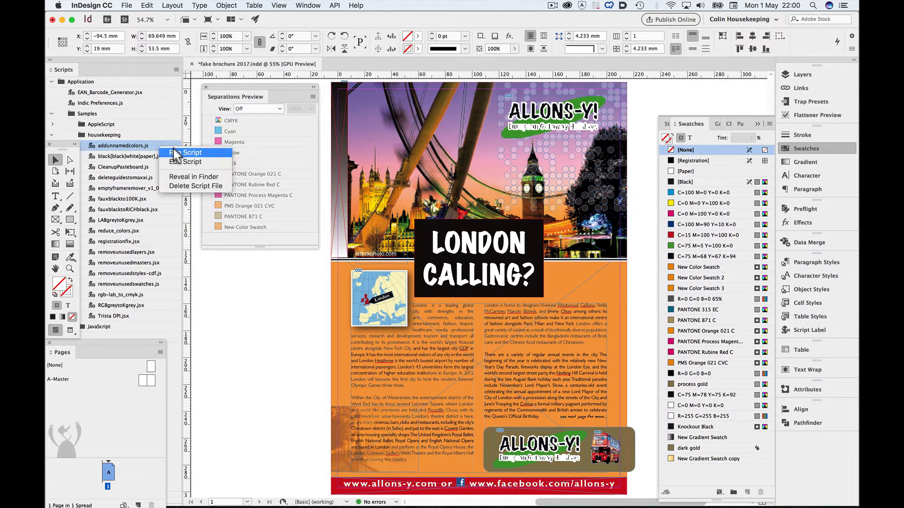
pyautogui.click(175, 149)
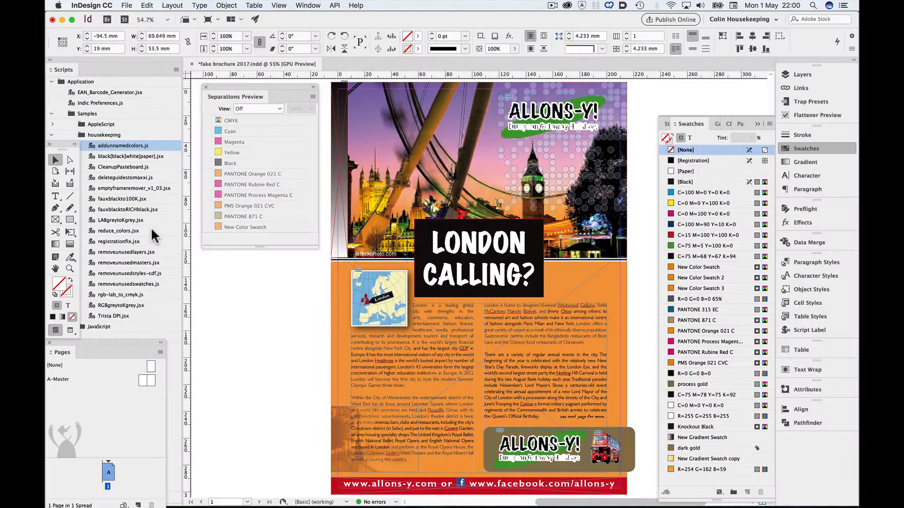
# Run the reduce_colors.jsx script with a similarity threshold of 0 to merge identical swatches
pyautogui.click(151, 229)
pyautogui.rightClick(164, 231)
pyautogui.click(173, 239)
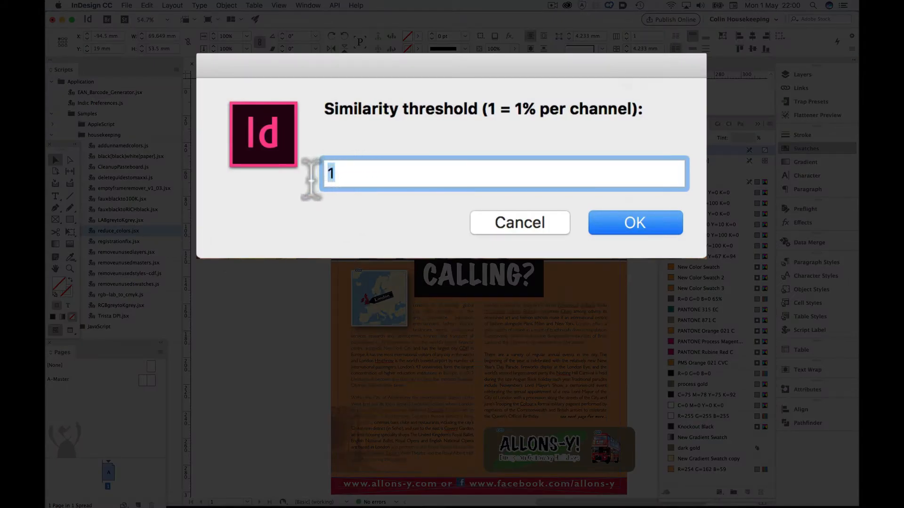
pyautogui.write('0')
pyautogui.click(662, 230)
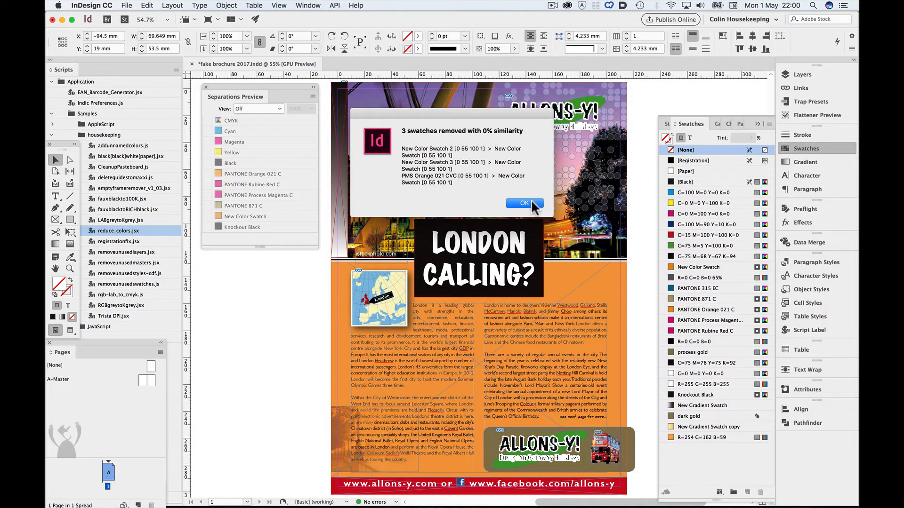
pyautogui.click(523, 203)
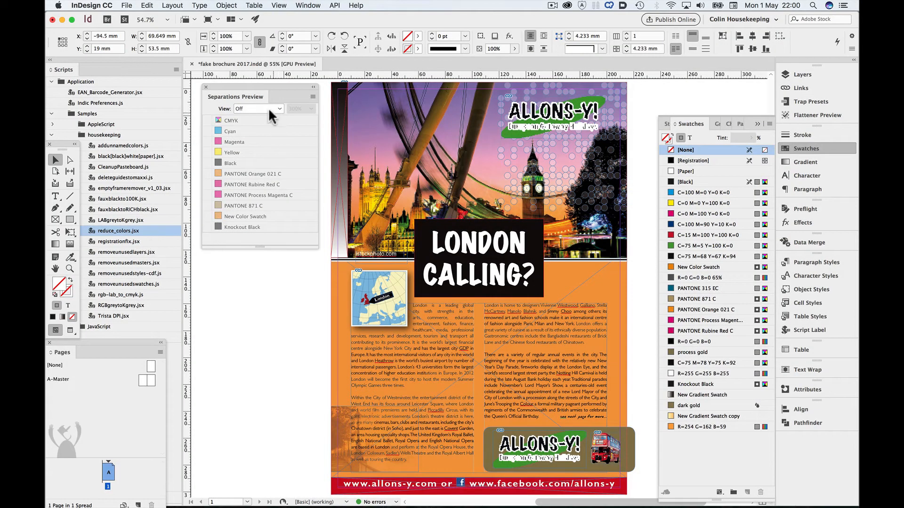
# Switch the separations preview to Separations and hide the Black plate
pyautogui.click(271, 111)
pyautogui.click(267, 129)
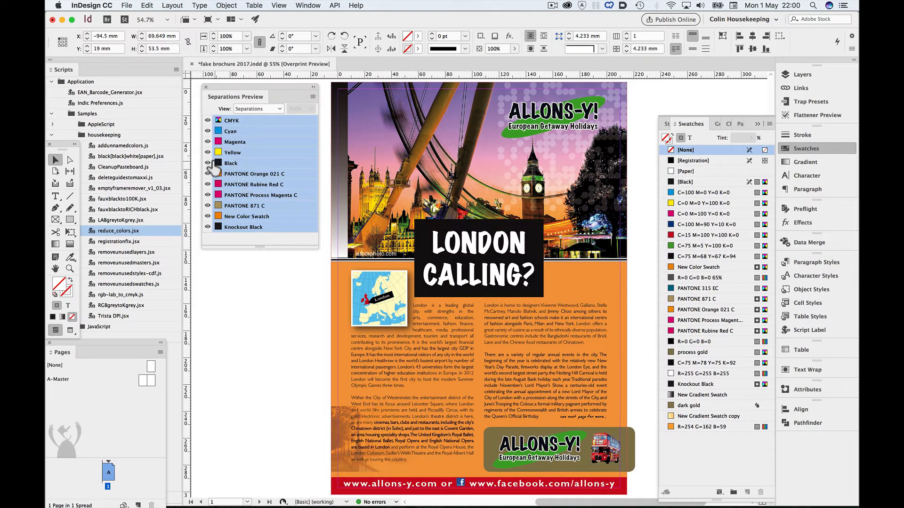
pyautogui.click(207, 164)
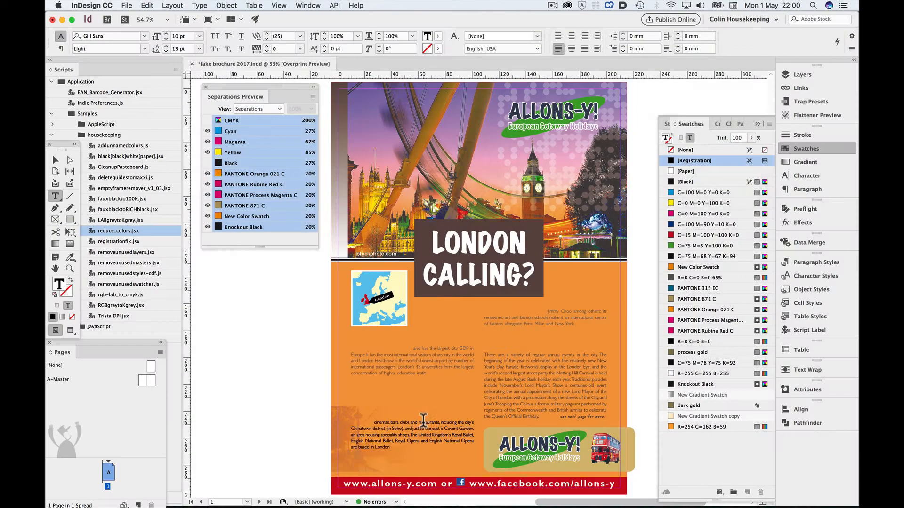
# Select a passage of the registration-coloured body text and run registrationfix.jsx to change Registration to Black
pyautogui.moveTo(422, 423); pyautogui.dragTo(438, 435)
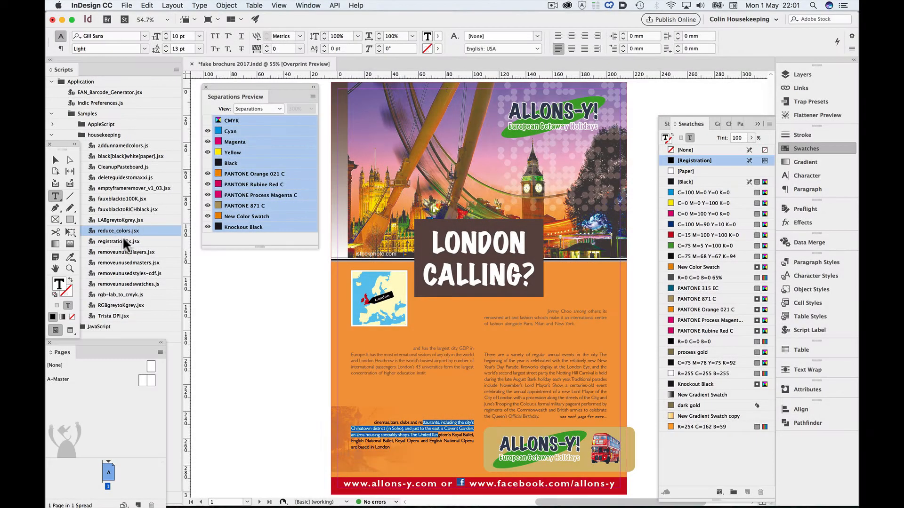
pyautogui.rightClick(145, 242)
pyautogui.click(166, 250)
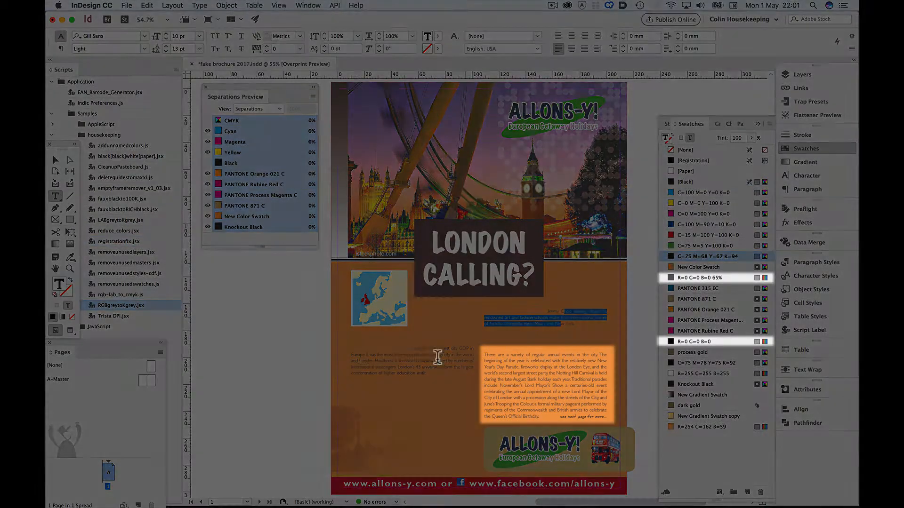
# Select part of the grey paragraph on annual events and run RGBgreytoKgrey.jsx to convert RGB greys to black-only tints
pyautogui.moveTo(511, 355); pyautogui.dragTo(531, 386)
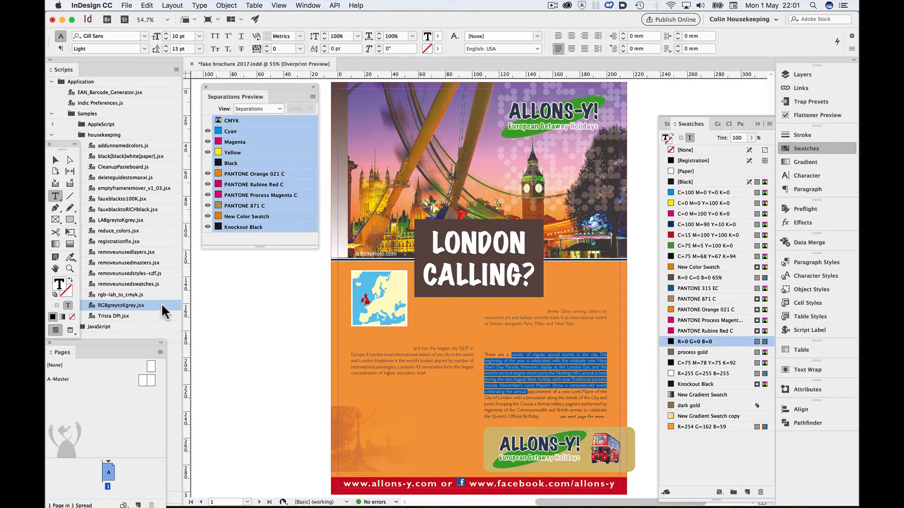
pyautogui.rightClick(162, 306)
pyautogui.click(181, 315)
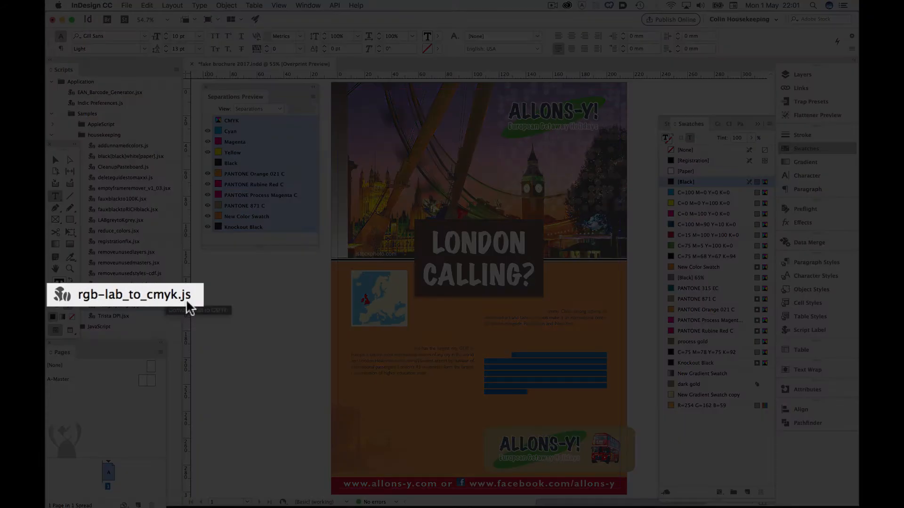
# Run the rgb-lab_to_cmyk.js script to convert the brochure's RGB and Lab swatches to CMYK
pyautogui.rightClick(161, 296)
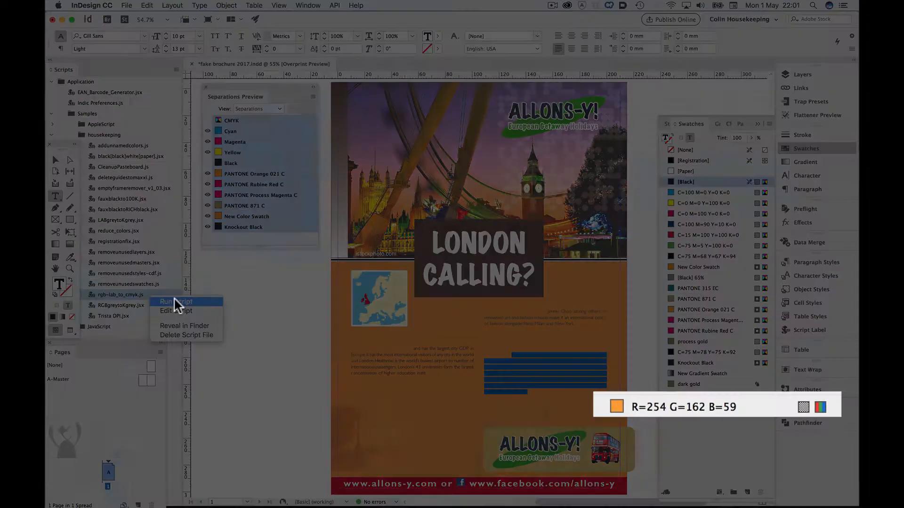
pyautogui.click(175, 300)
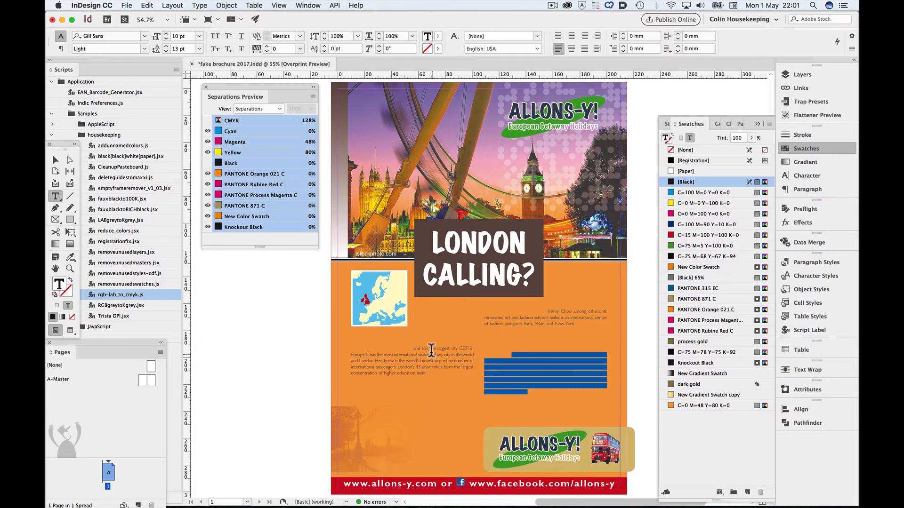
# Select passages in the two faux-black paragraphs to check their swatches, and run fauxblackto100K.jsx to change faux blacks to Black
pyautogui.moveTo(430, 348); pyautogui.dragTo(436, 364)
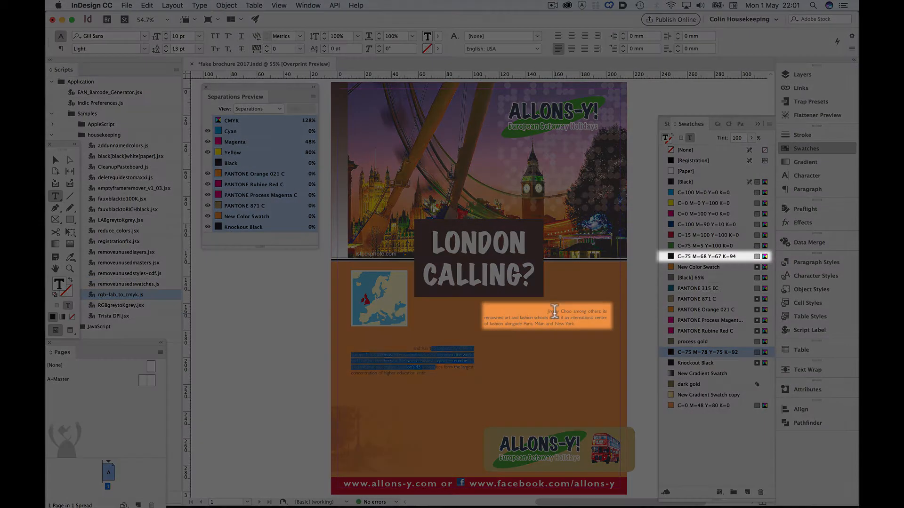
pyautogui.moveTo(550, 311); pyautogui.dragTo(560, 323)
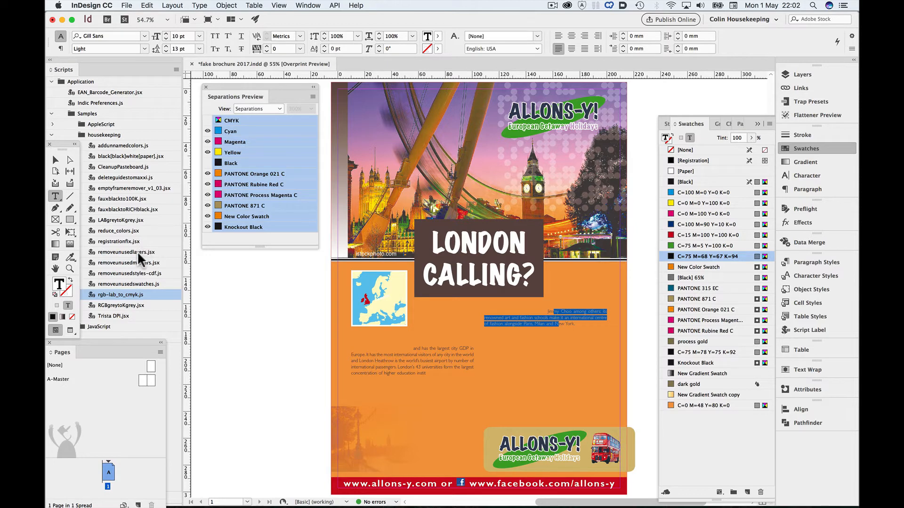
pyautogui.rightClick(156, 197)
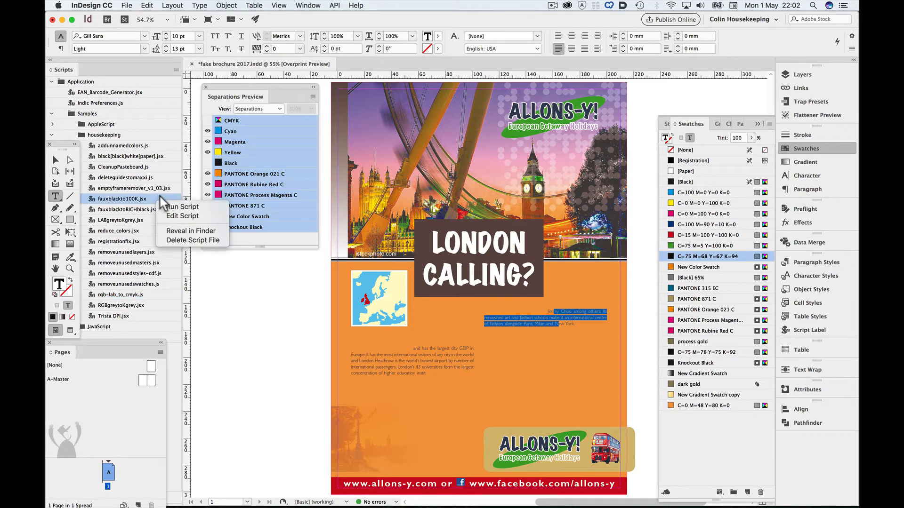
pyautogui.click(175, 206)
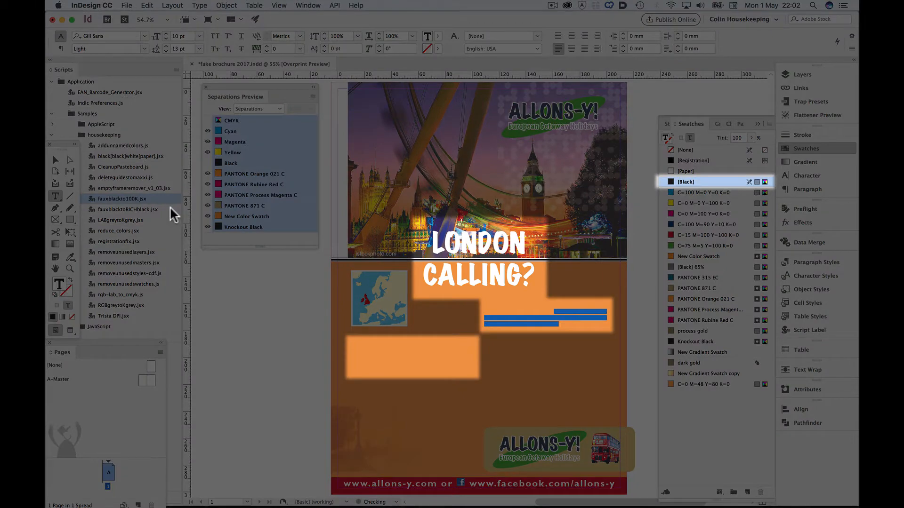
# Fill the LONDON CALLING? headline frame with the Knockout Black swatch
pyautogui.click(56, 159)
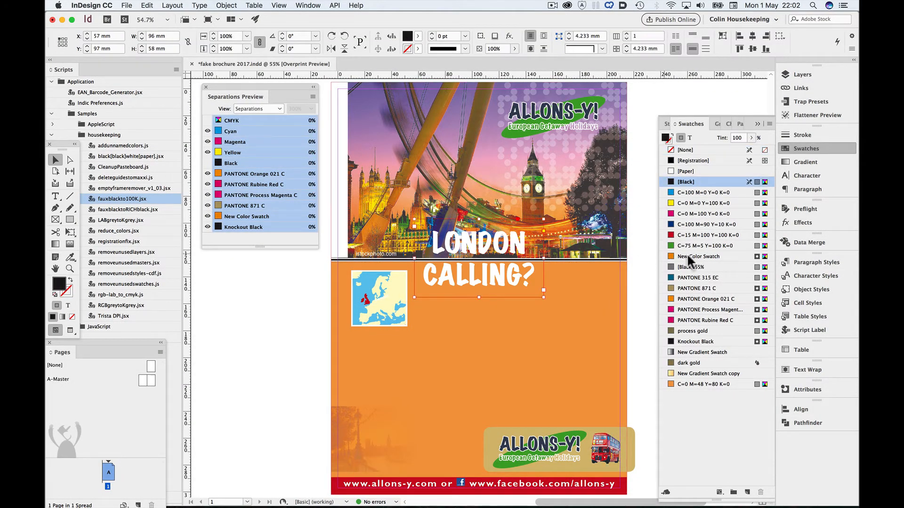
pyautogui.click(724, 341)
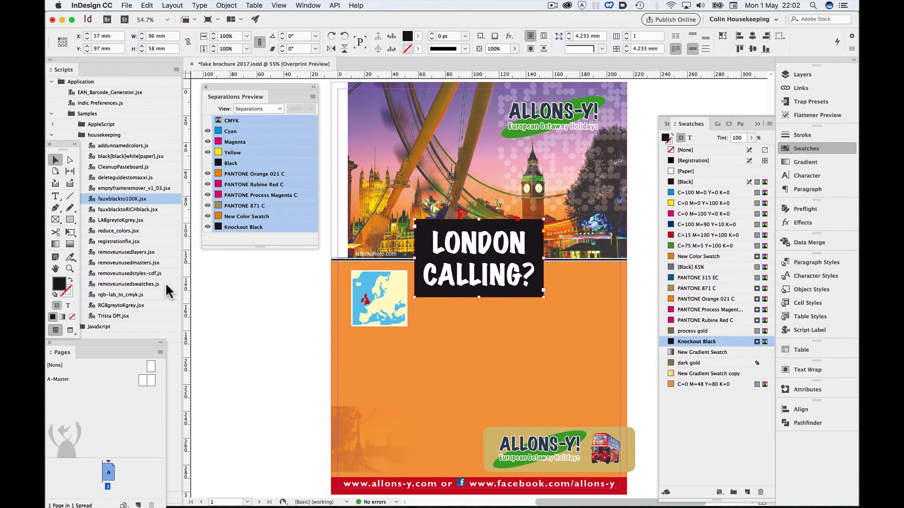
# Run the removeunusedswatches.js script to delete every swatch not used in the brochure
pyautogui.click(165, 285)
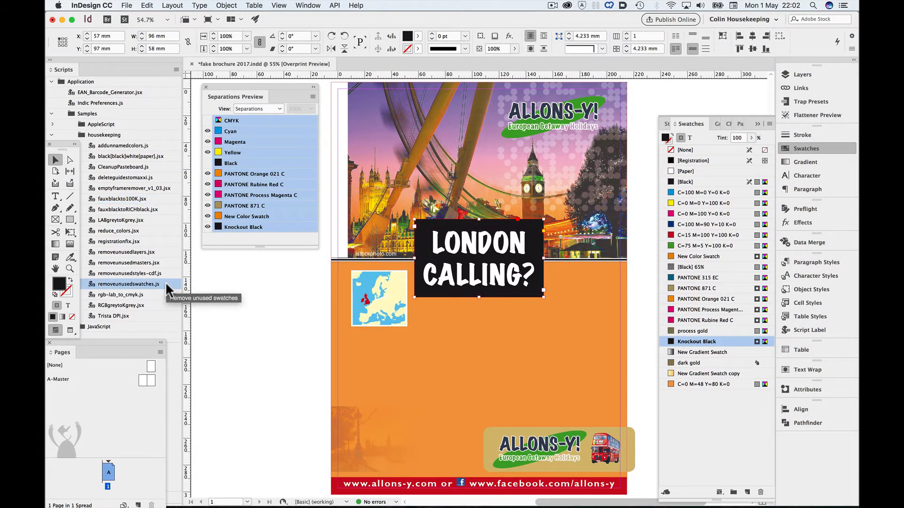
pyautogui.rightClick(162, 282)
pyautogui.click(179, 292)
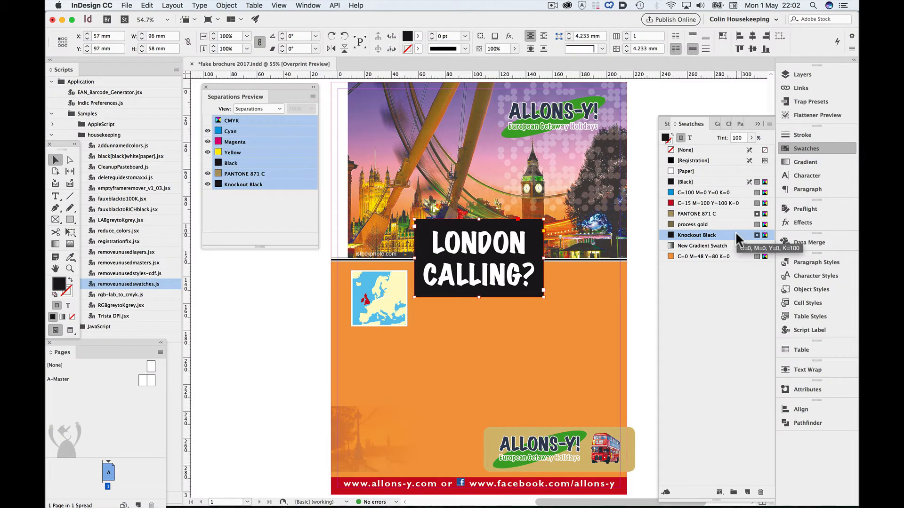
# Change the Knockout Black swatch's color type to Process and show the Black plate in the separations preview
pyautogui.rightClick(736, 235)
pyautogui.click(754, 285)
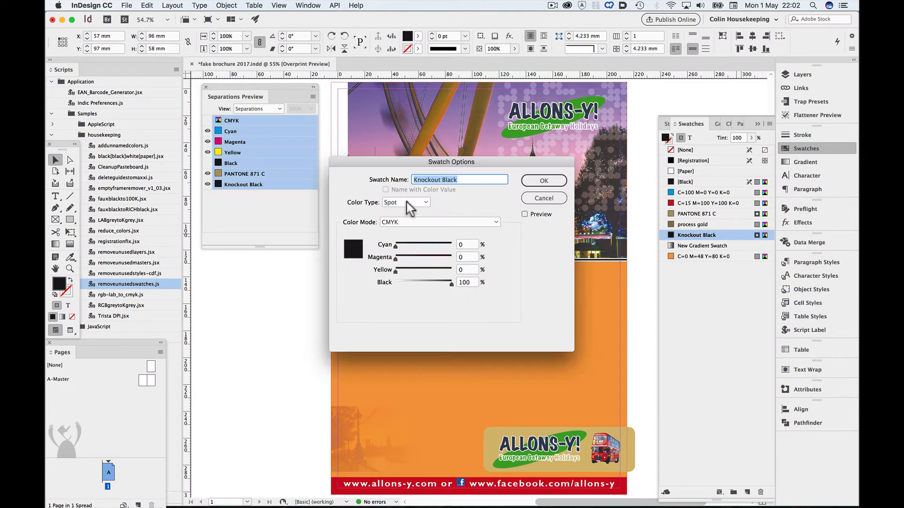
pyautogui.click(407, 203)
pyautogui.click(407, 194)
pyautogui.click(539, 182)
pyautogui.click(648, 299)
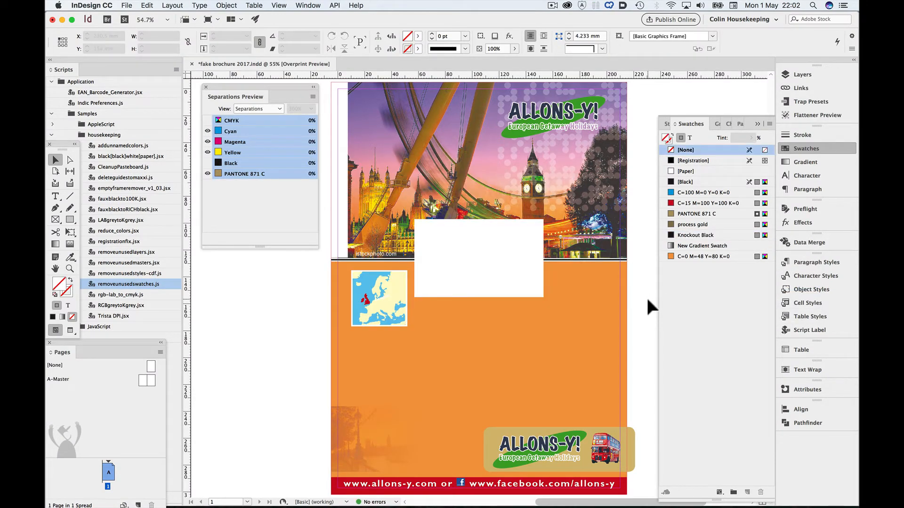
pyautogui.click(207, 163)
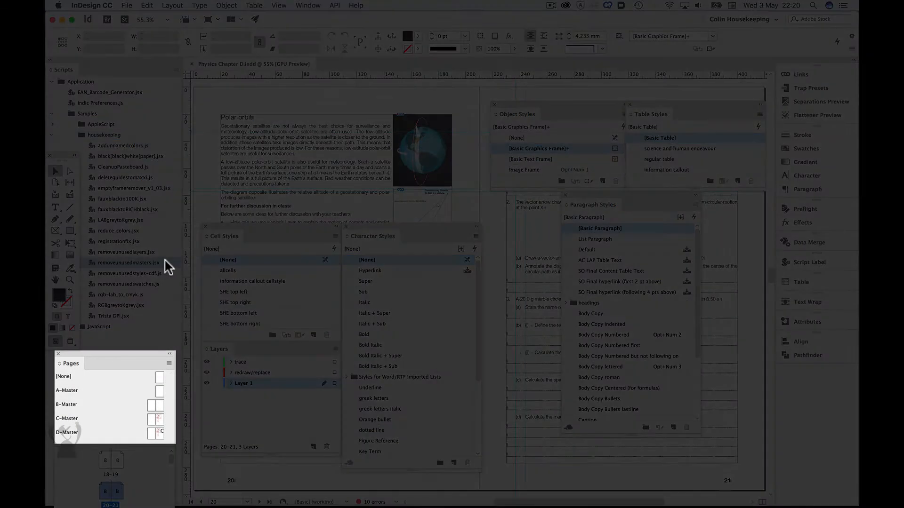
# Run removeunusedmasters.jsx and removeunusedlayers.jsx to delete the unused master pages and layers from the physics chapter
pyautogui.rightClick(166, 267)
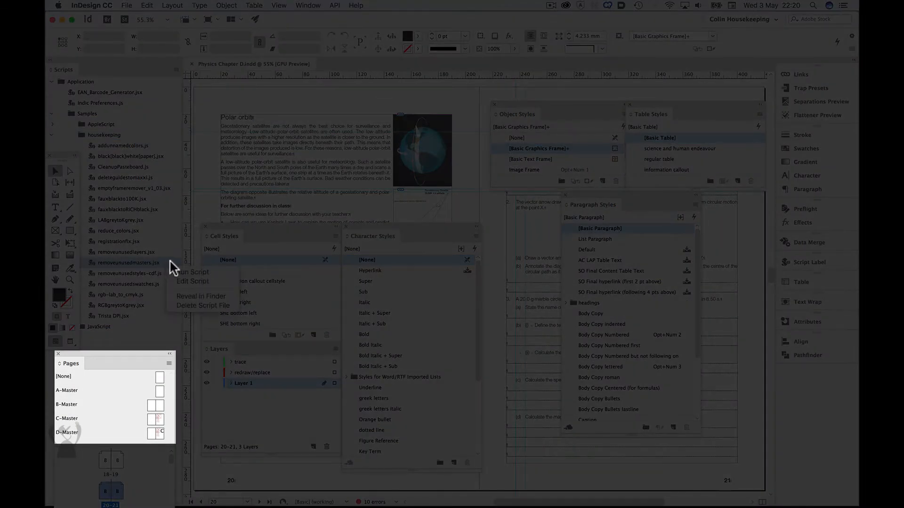
pyautogui.click(182, 272)
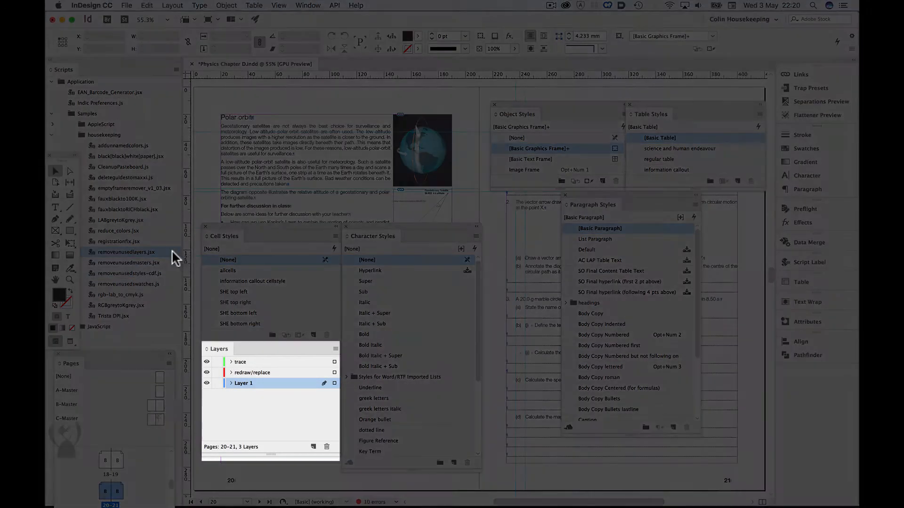
pyautogui.rightClick(171, 249)
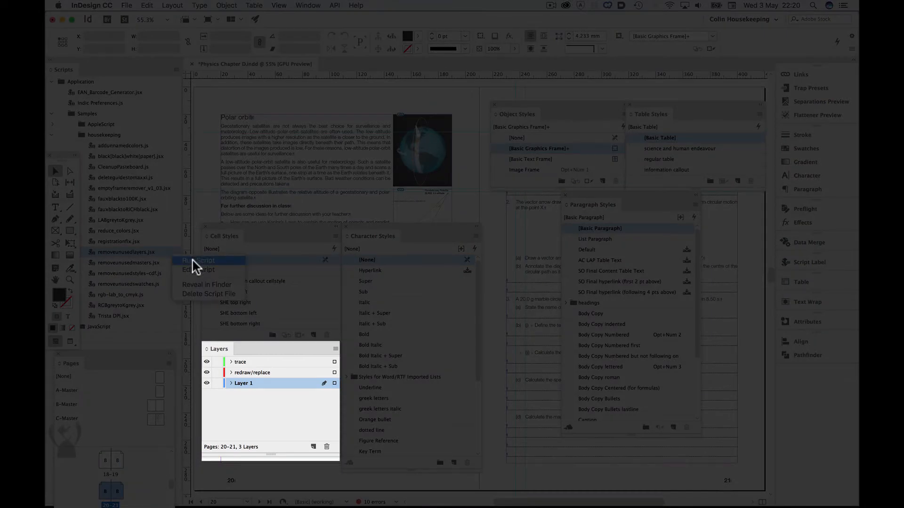
pyautogui.click(190, 261)
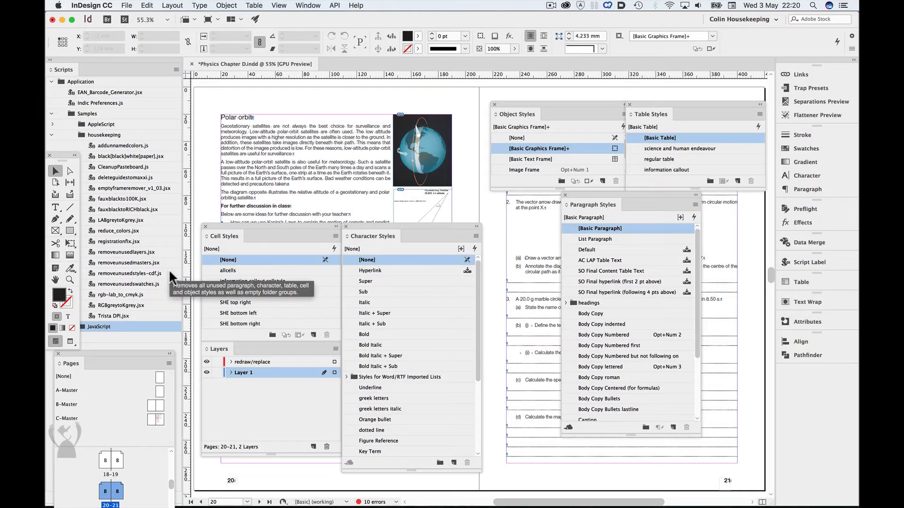
# Run removeunusedstyles-cdf.js to remove the unused paragraph, character, object, table and cell styles from the physics chapter
pyautogui.click(168, 273)
pyautogui.rightClick(170, 275)
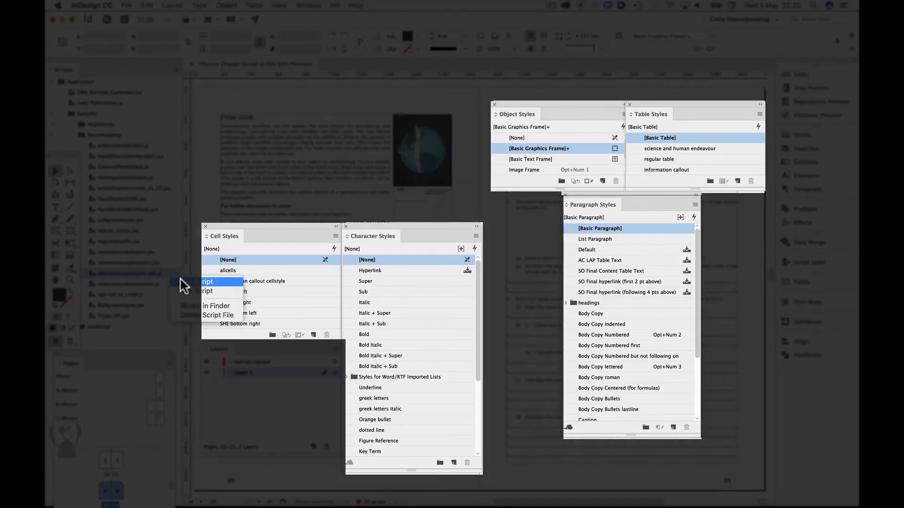
pyautogui.click(185, 284)
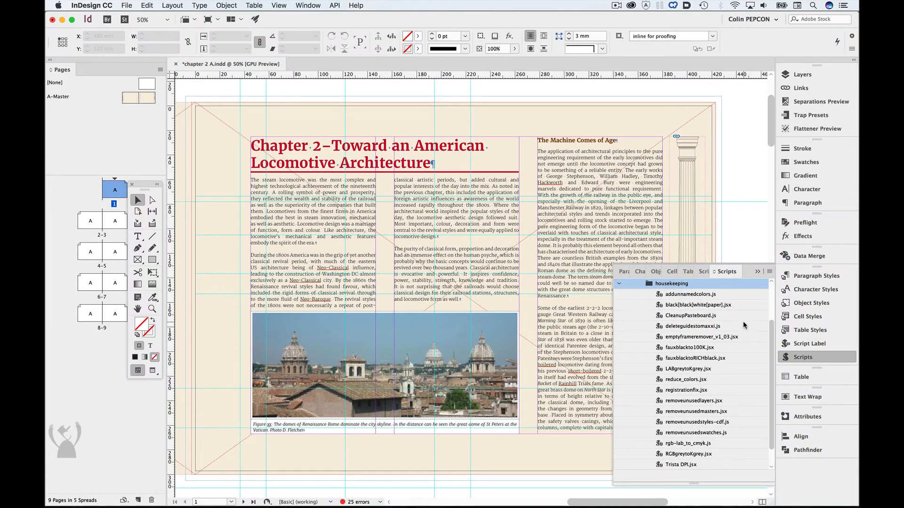
# Run the deleteguidestomaxxi.js script to delete the ruler guides in the chapter 2 A document
pyautogui.click(753, 327)
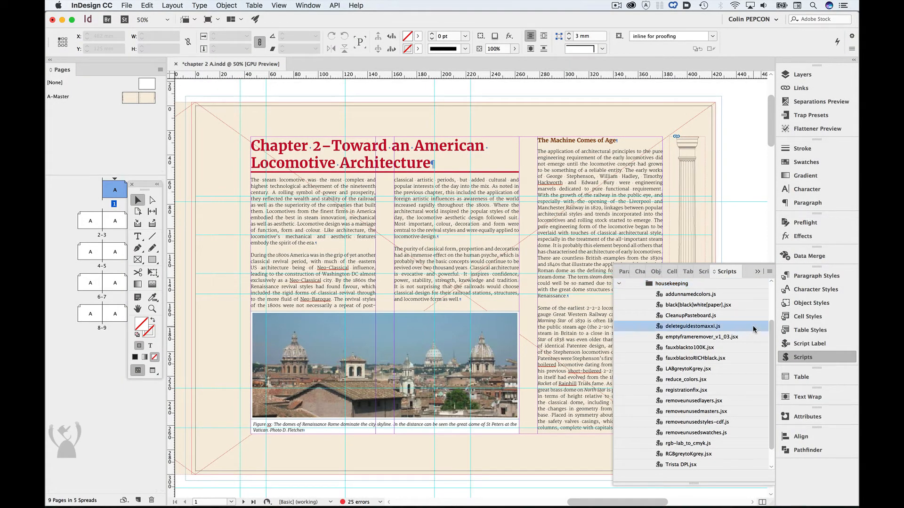
pyautogui.rightClick(756, 327)
pyautogui.click(765, 333)
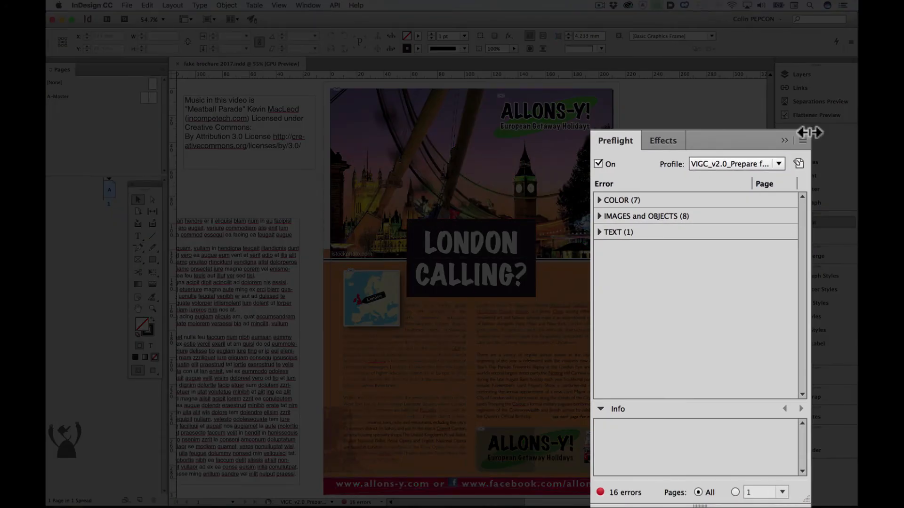
# Turn off preflight for the brochure and dismiss the alert asking for the artwork to be preflighted
pyautogui.click(598, 164)
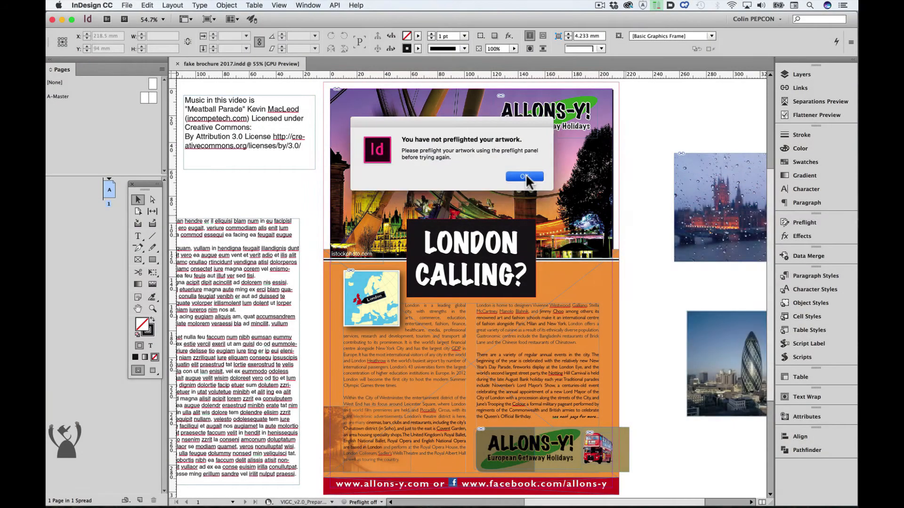
pyautogui.click(525, 179)
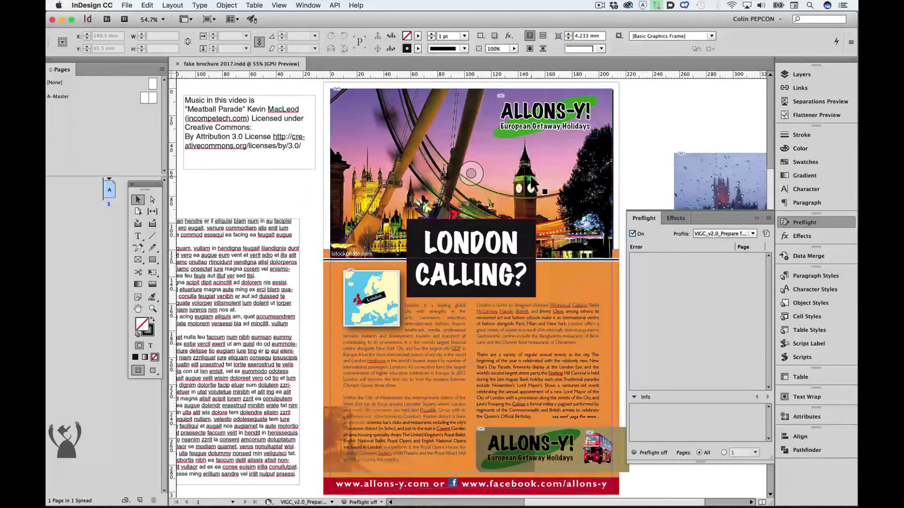